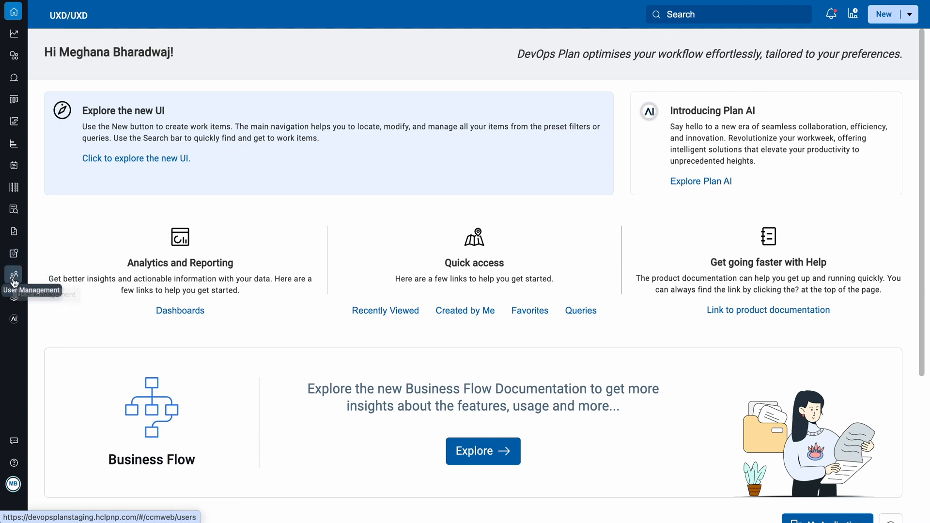
Open User Management and view the profile details and privileges of the signed-in user's account.
click(14, 277)
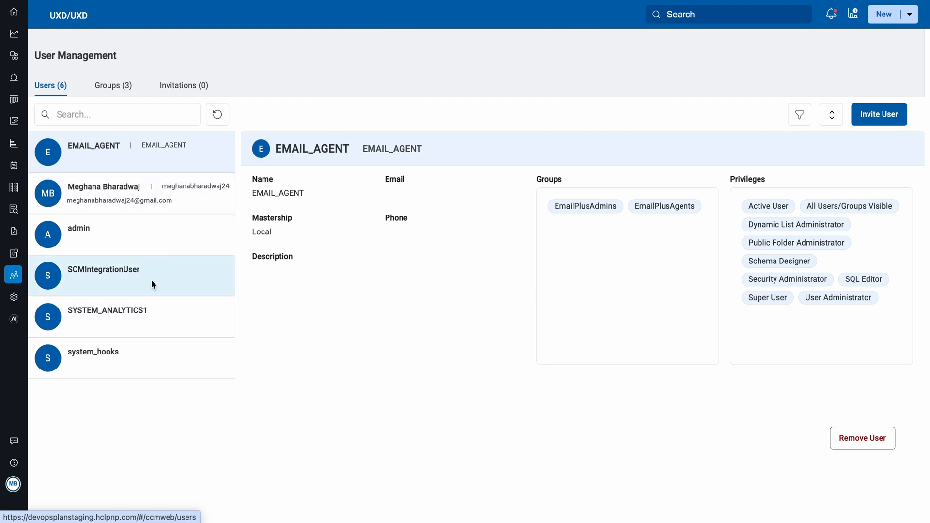
click(110, 229)
click(113, 201)
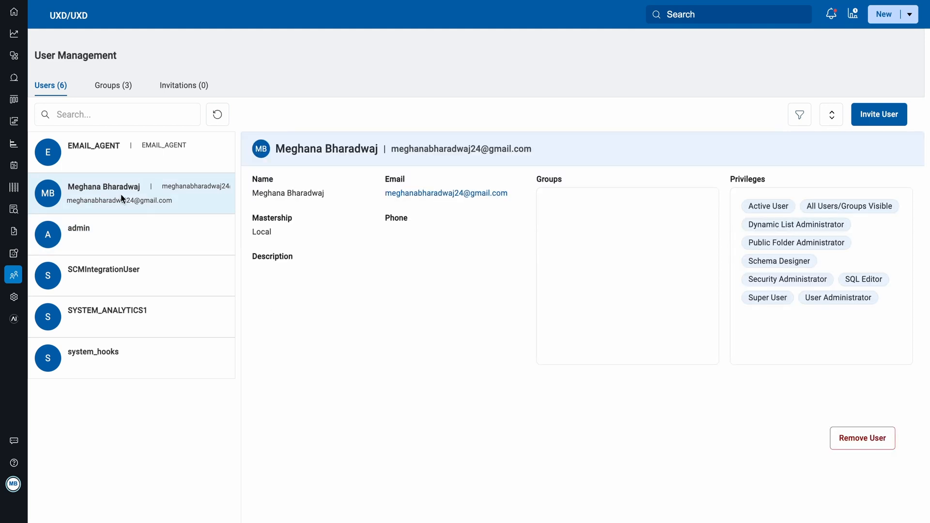
Refresh the list of users in User Management.
click(77, 116)
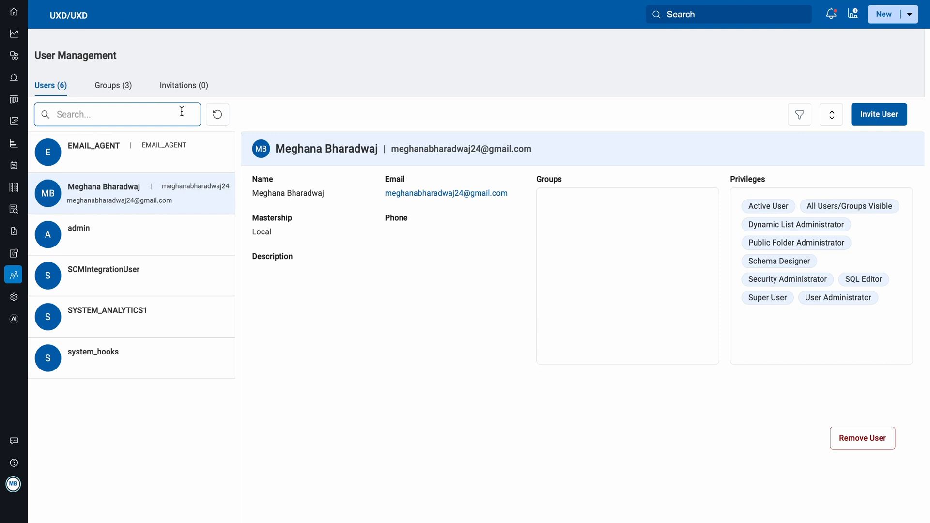
click(218, 116)
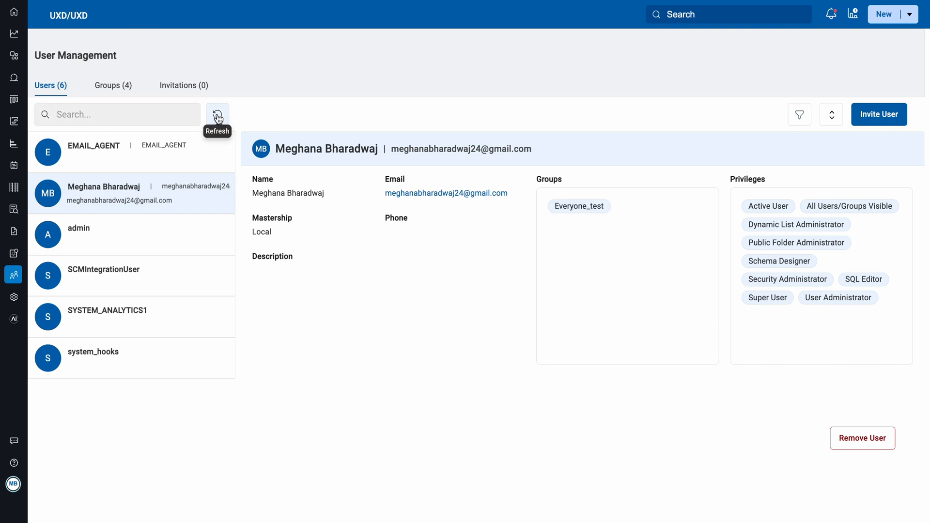
click(217, 116)
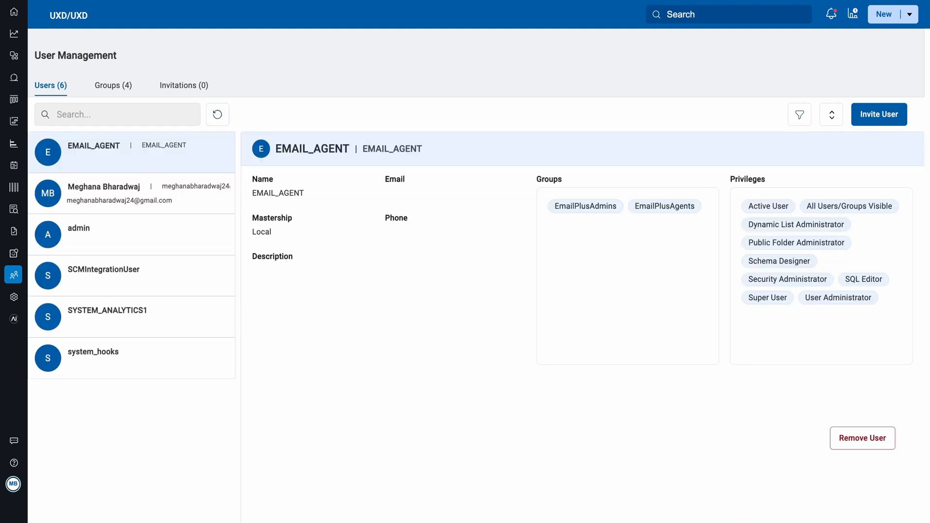
click(183, 113)
View the privilege filter and the alphabetical sort options for the user list, leaving both unapplied.
click(800, 116)
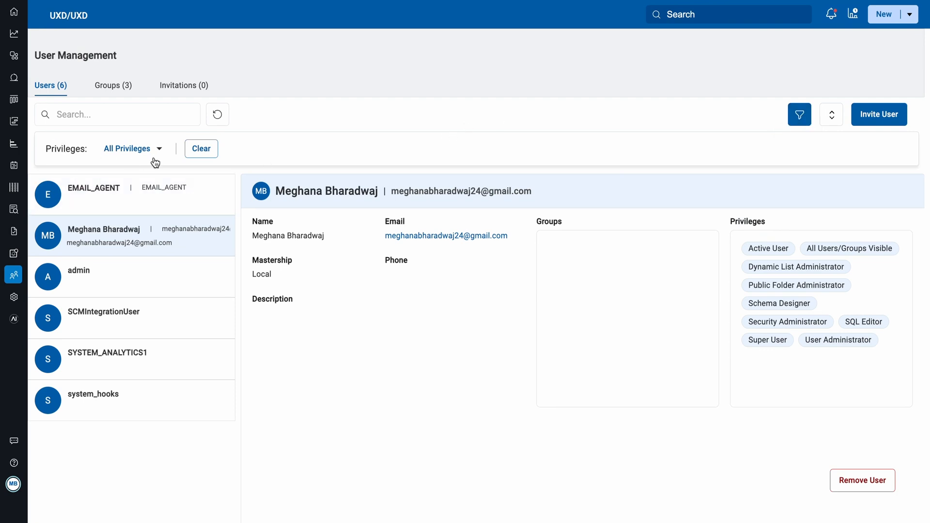
click(800, 119)
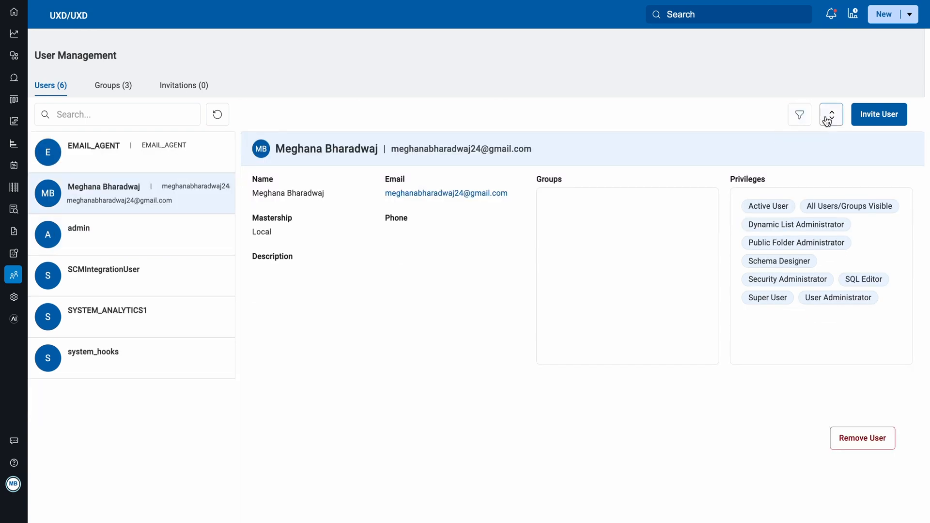
click(829, 120)
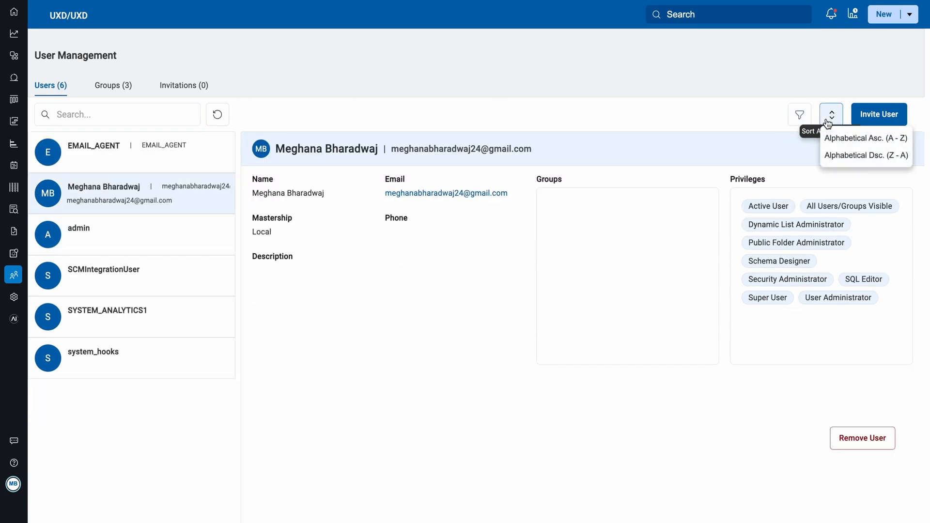
click(828, 123)
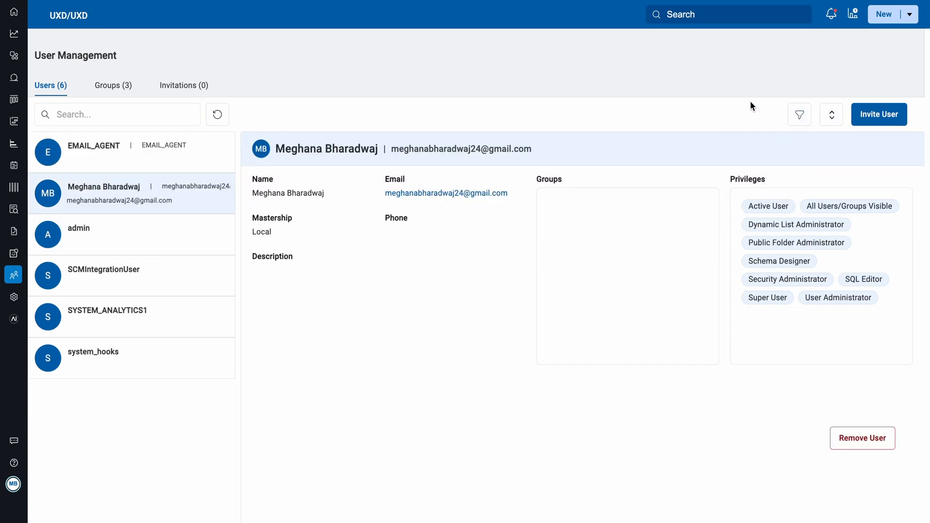
Invite a new user by e-mail address with only the default Active User privilege.
click(884, 123)
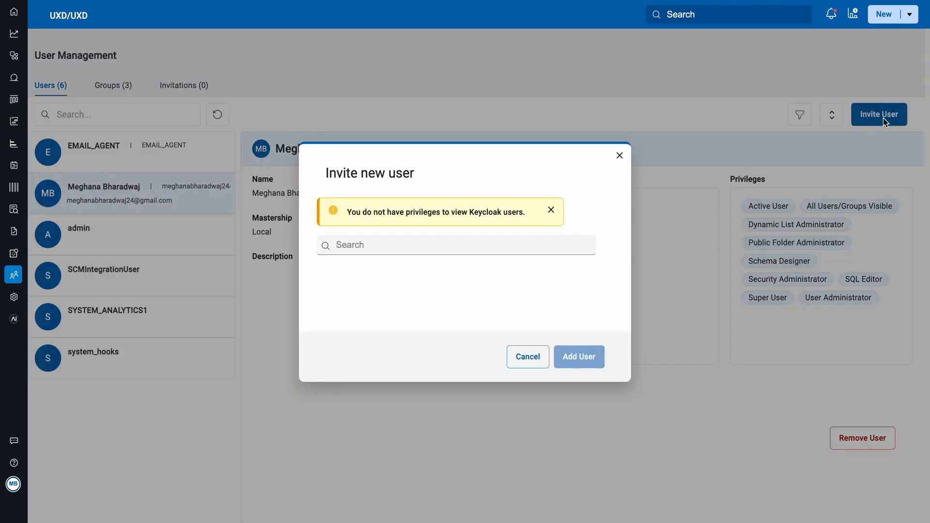
key(ctrl+v)
click(379, 285)
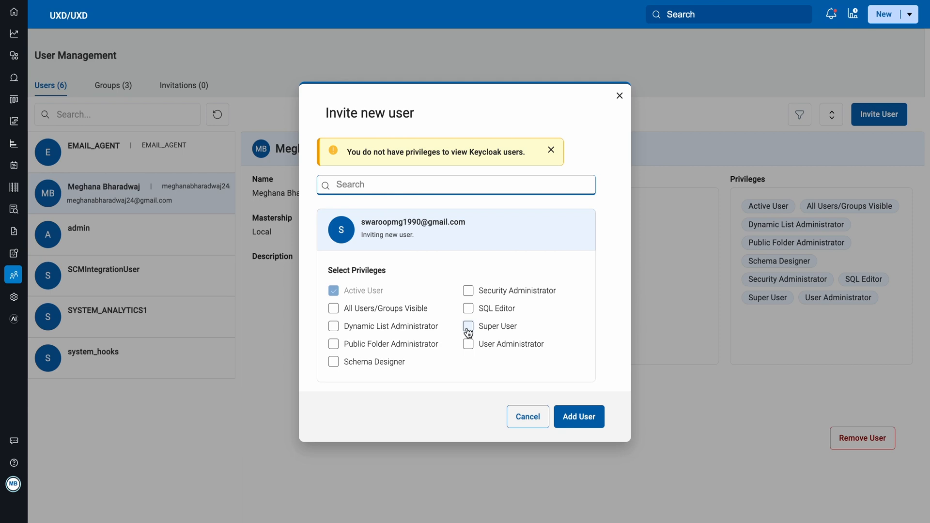
click(572, 418)
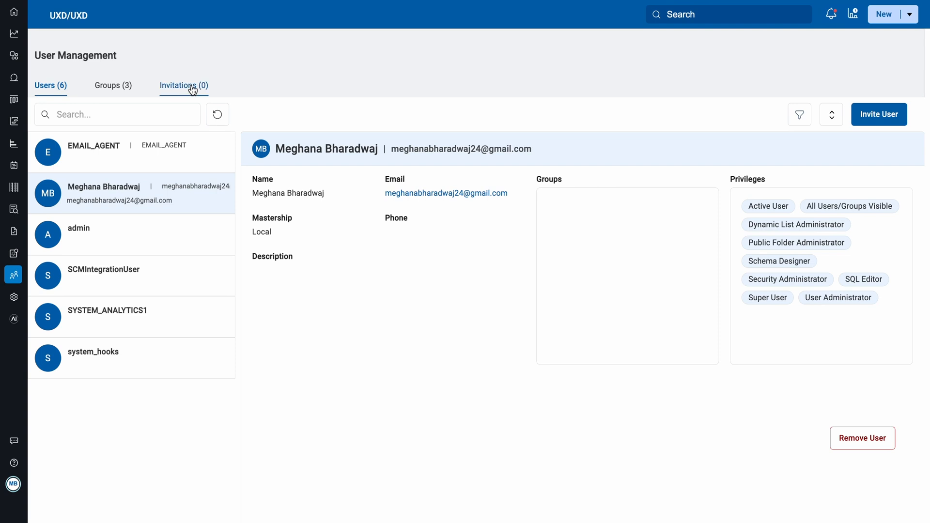
Try to invite the signed-in user's own e-mail address as a new user, and dismiss the invitation.
click(863, 114)
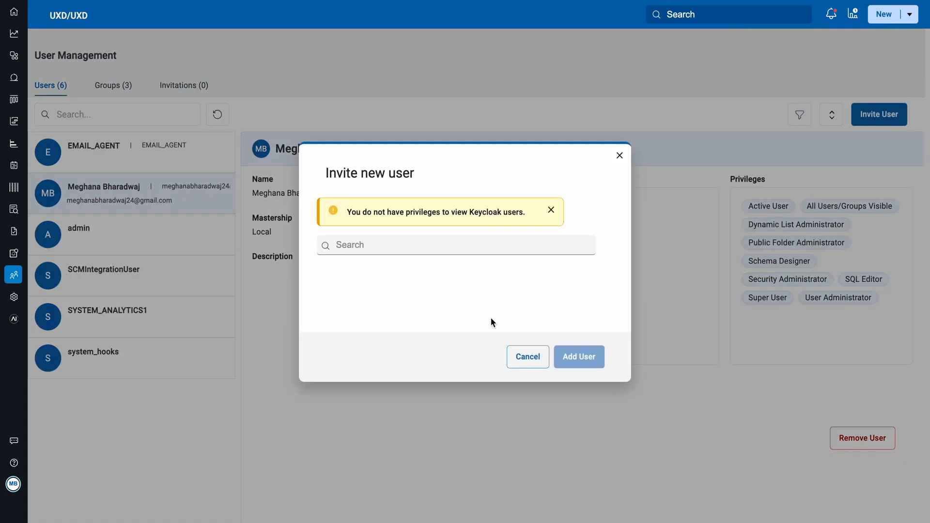
click(438, 237)
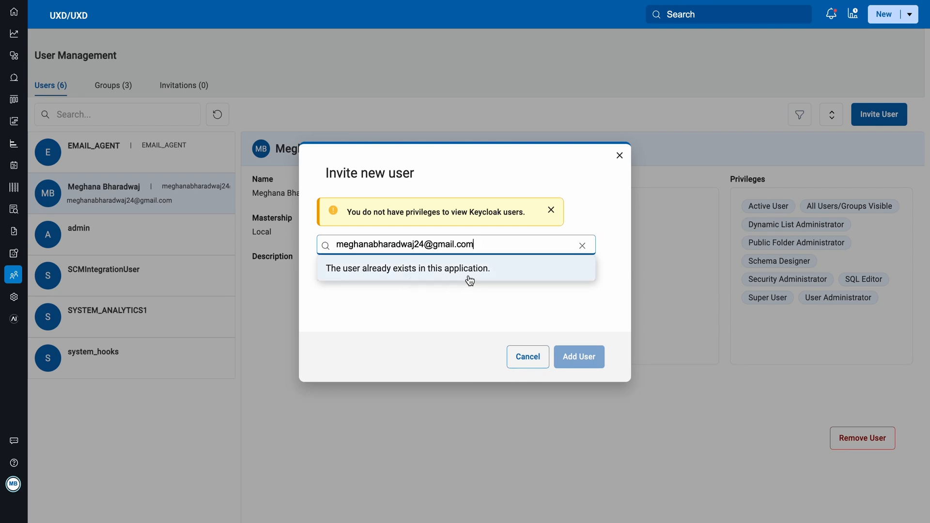
click(619, 156)
Browse the application's groups, viewing the members of SCMIntegrationAdmins, EmailPlusAgents and EmailPlusAdmins.
click(107, 85)
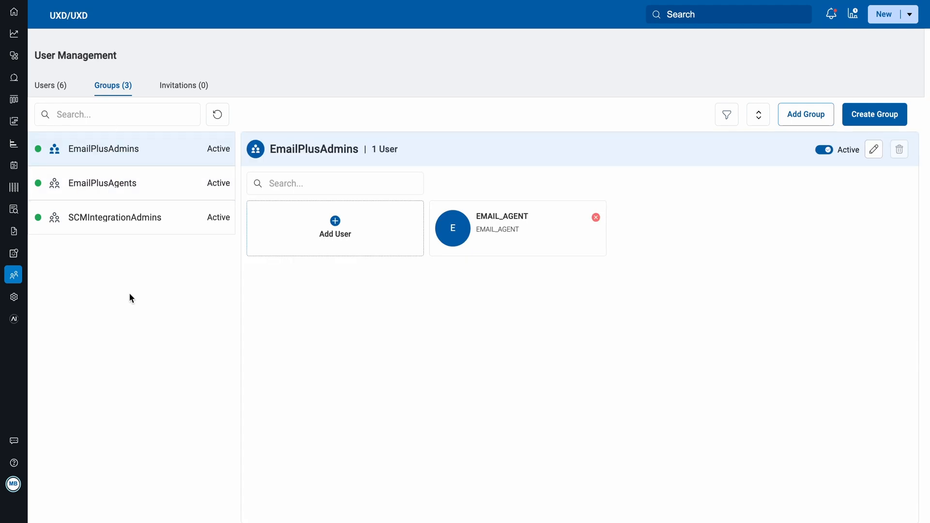
click(114, 225)
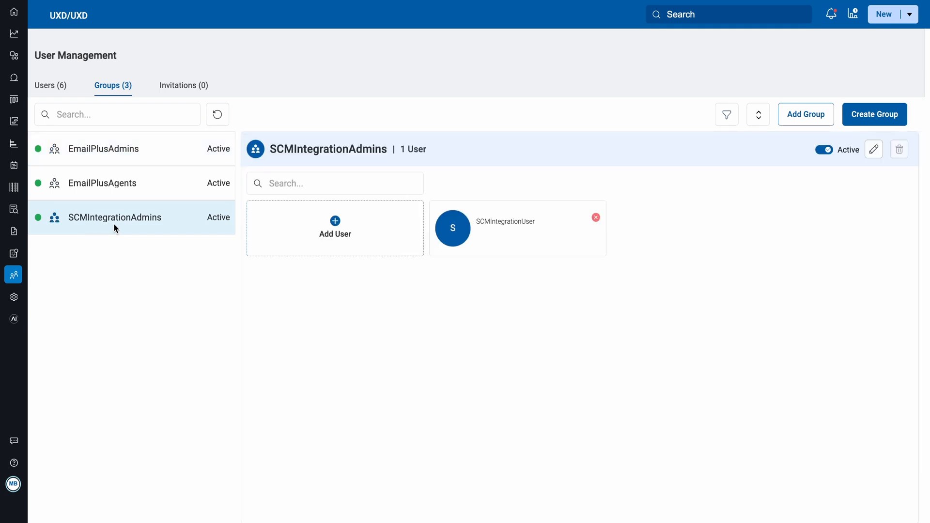
click(110, 181)
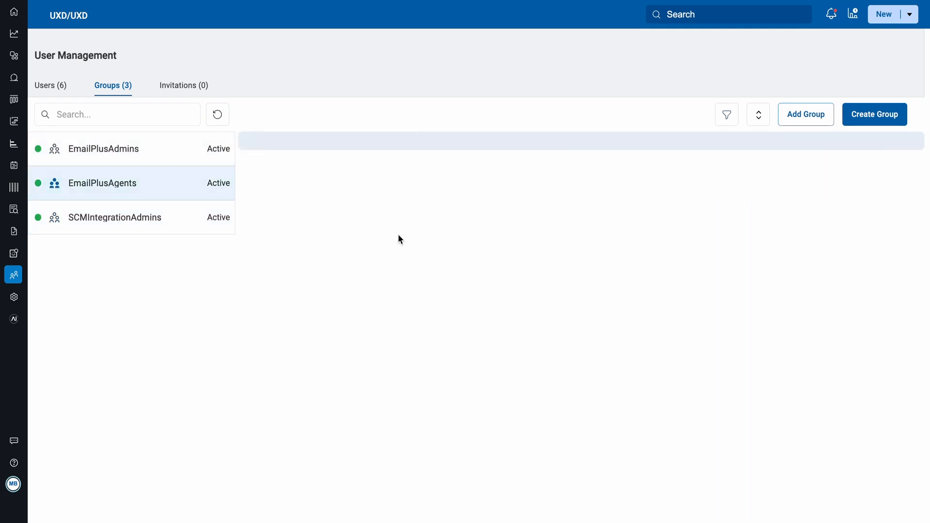
click(177, 152)
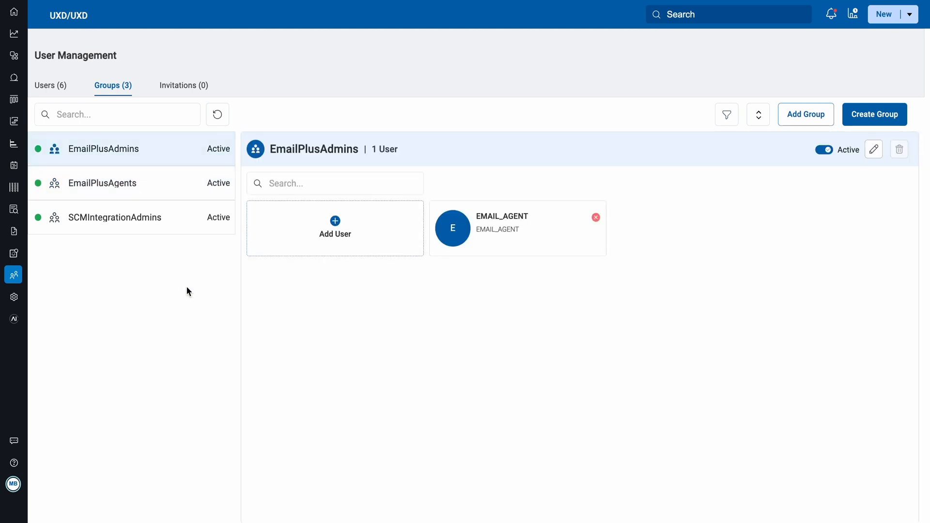
Refresh the list of groups in User Management.
click(93, 113)
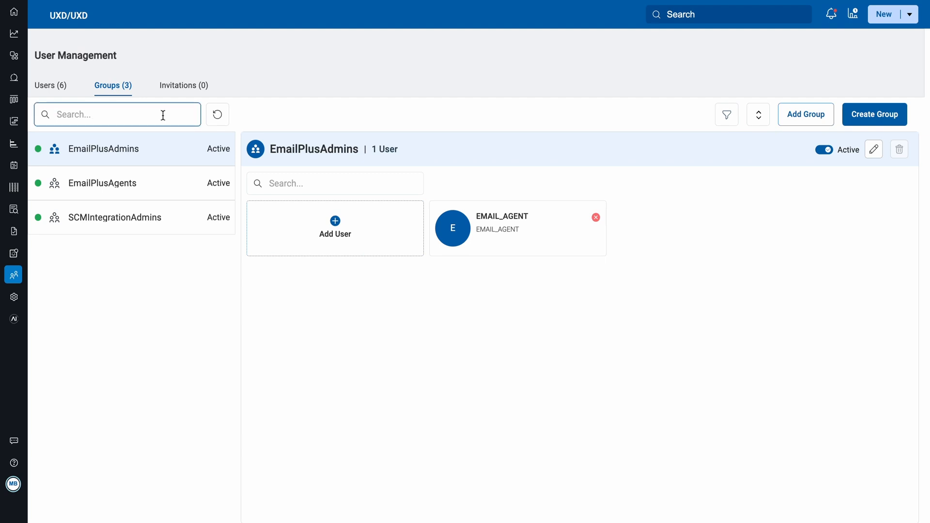
click(219, 115)
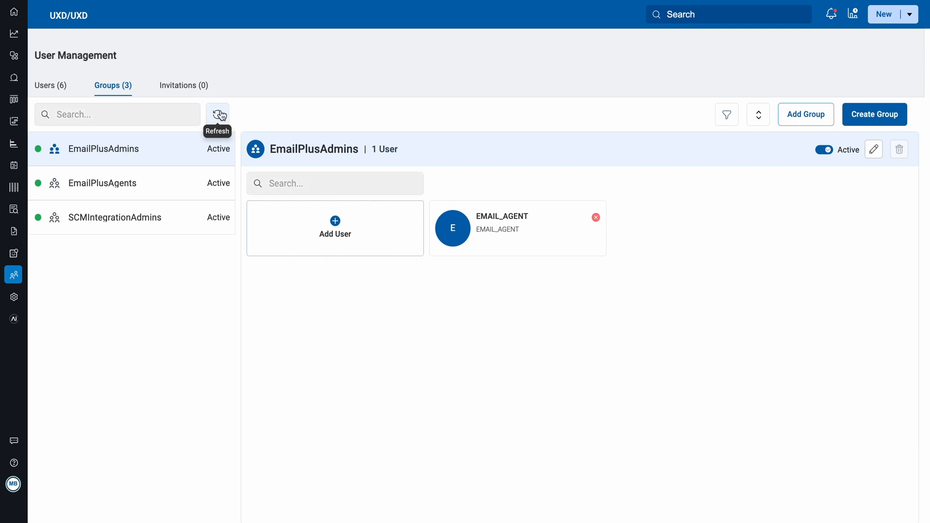
click(219, 115)
View the status filter and the alphabetical sort options for the group list, leaving both unapplied.
click(728, 119)
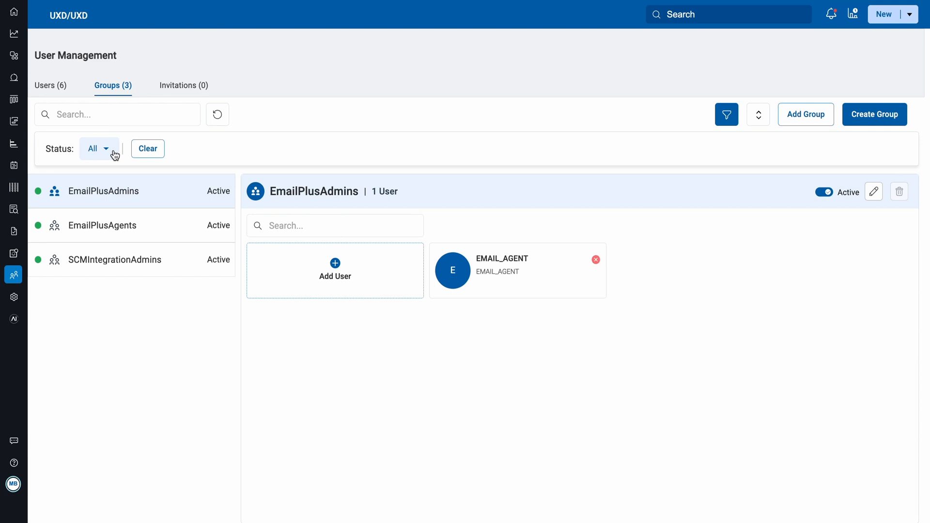
click(724, 122)
click(759, 119)
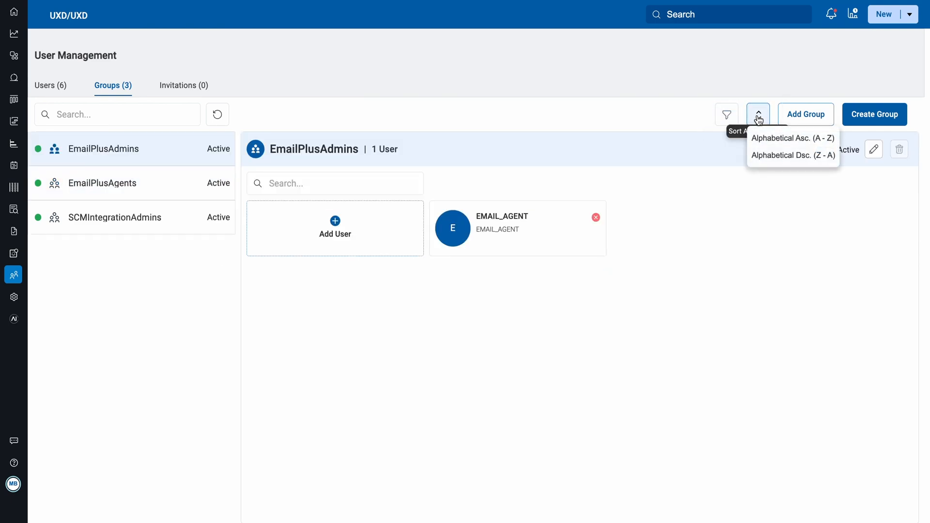
click(759, 119)
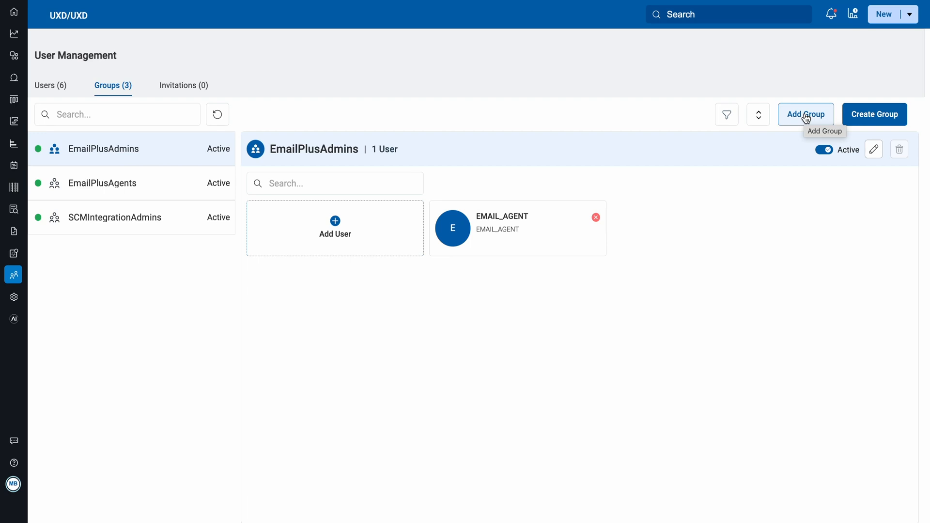
Add the existing Everyone_test group to the application, leaving Testing_one unselected.
click(805, 117)
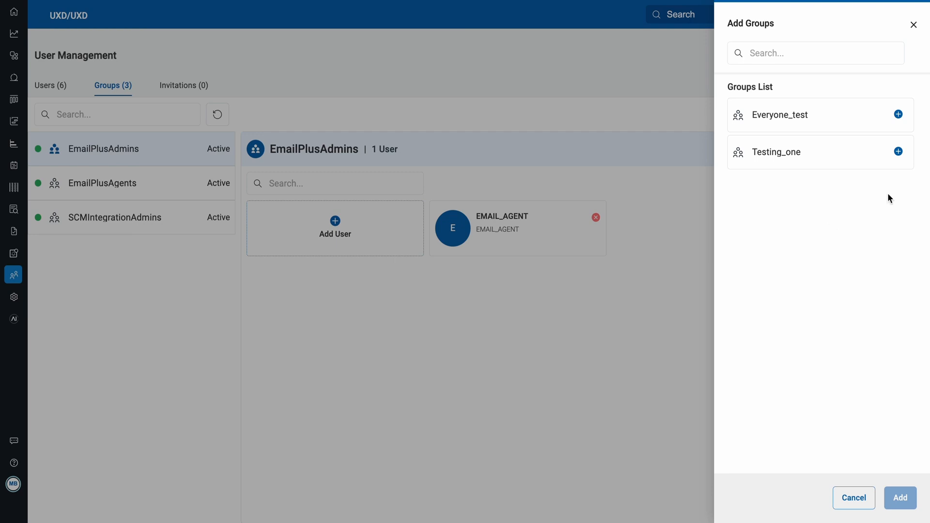
click(898, 152)
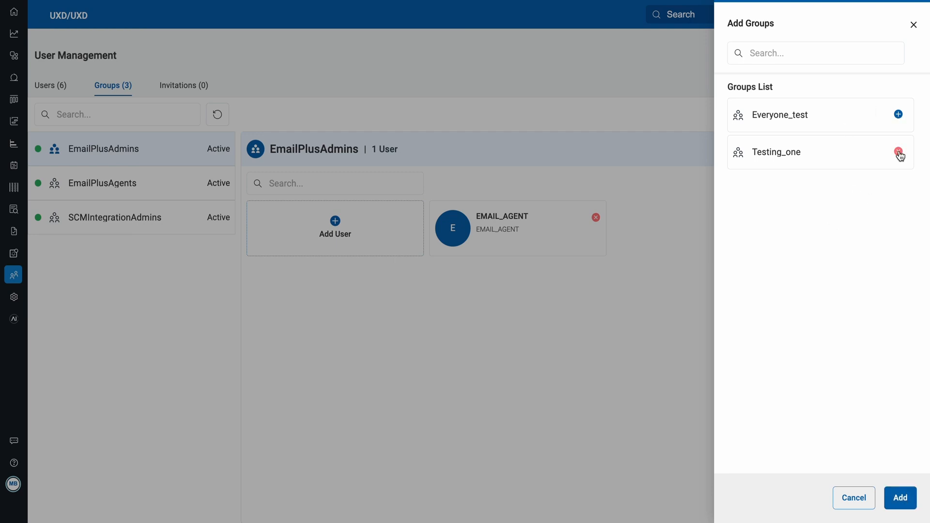
click(898, 115)
click(899, 153)
click(792, 55)
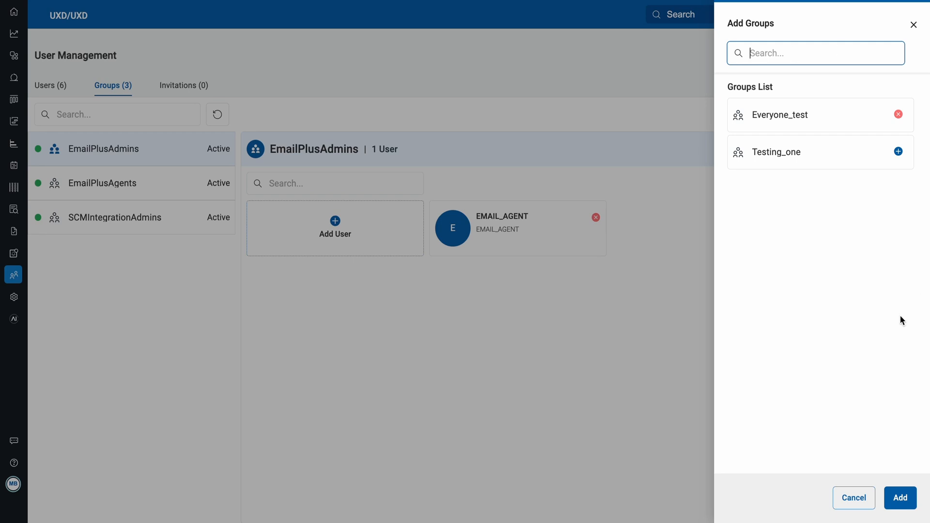
click(900, 499)
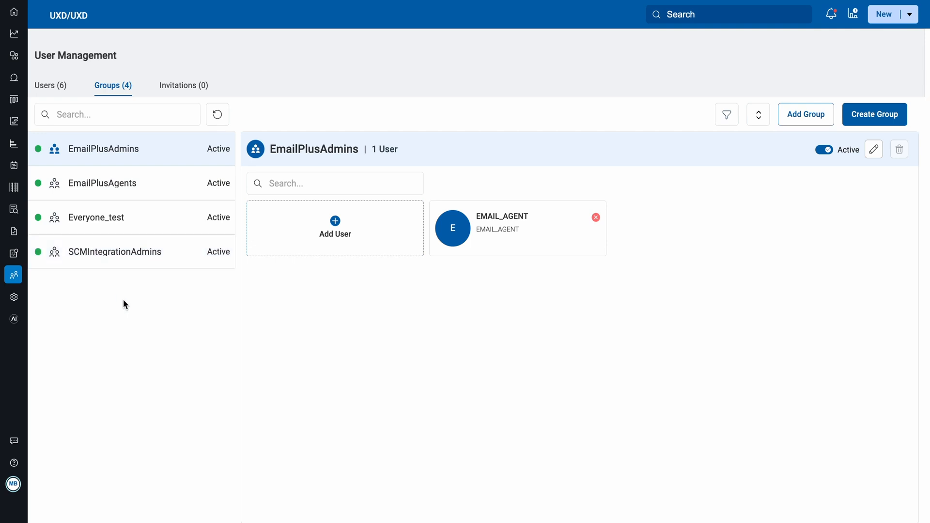
Set the Everyone_test group's status to inactive.
click(116, 213)
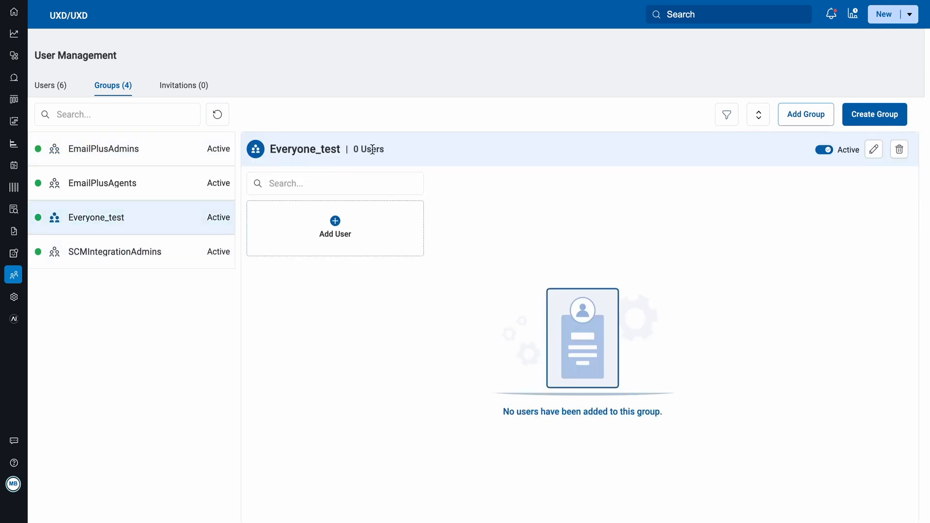
click(822, 151)
View the rename and removal dialogs of the Everyone_test group, closing each without applying anything.
click(872, 150)
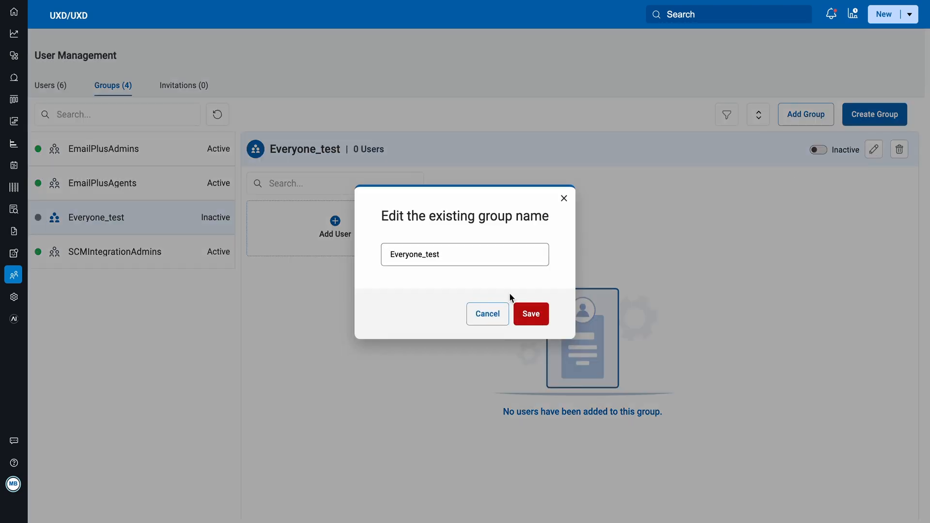
click(564, 198)
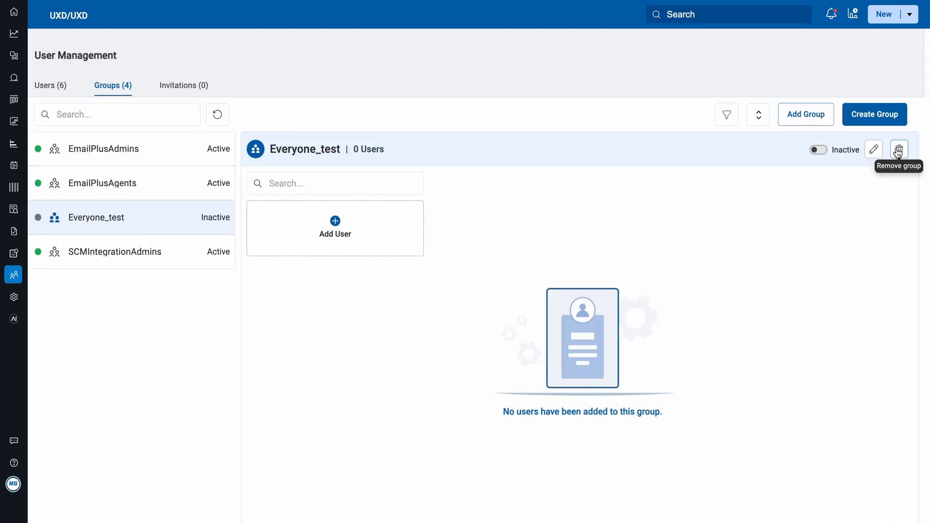
click(897, 151)
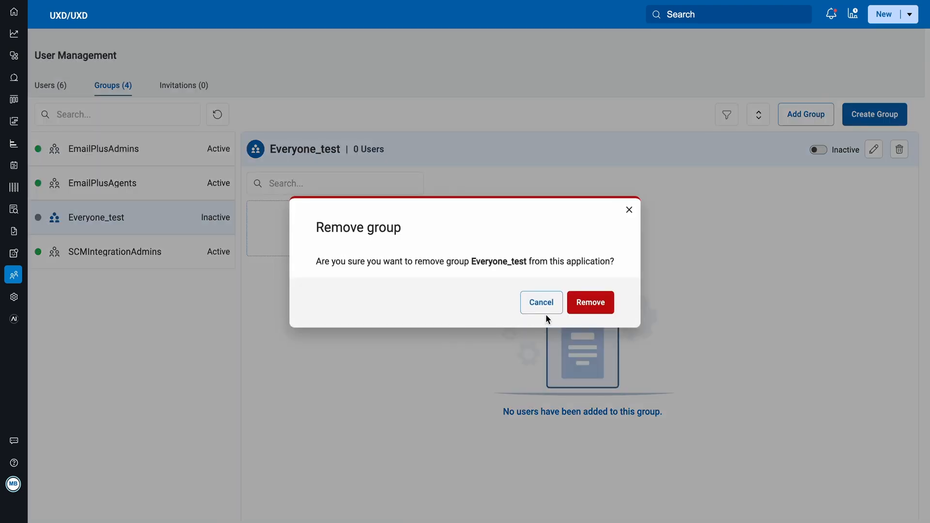
click(629, 209)
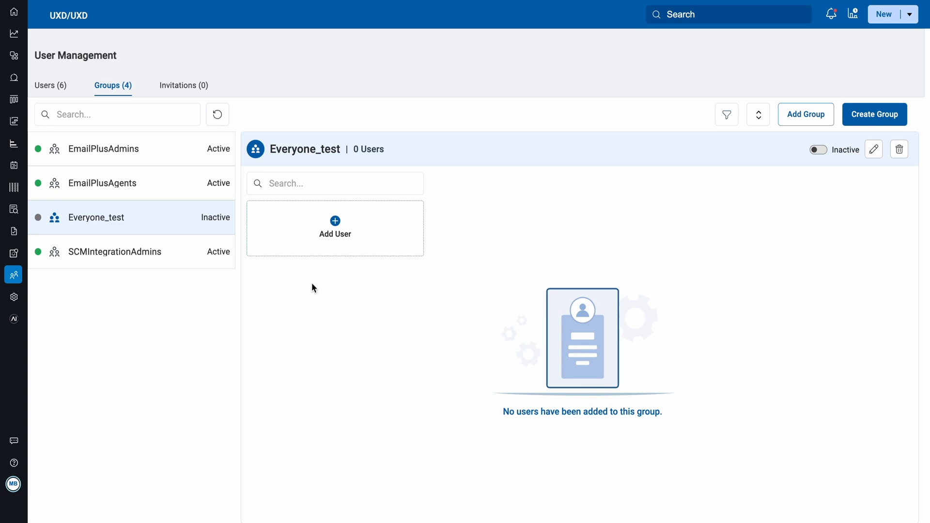
Add four users to the Everyone_test group: the named user with an e-mail address, admin, TenantSSOUser and SCMIntegrationUser.
click(340, 229)
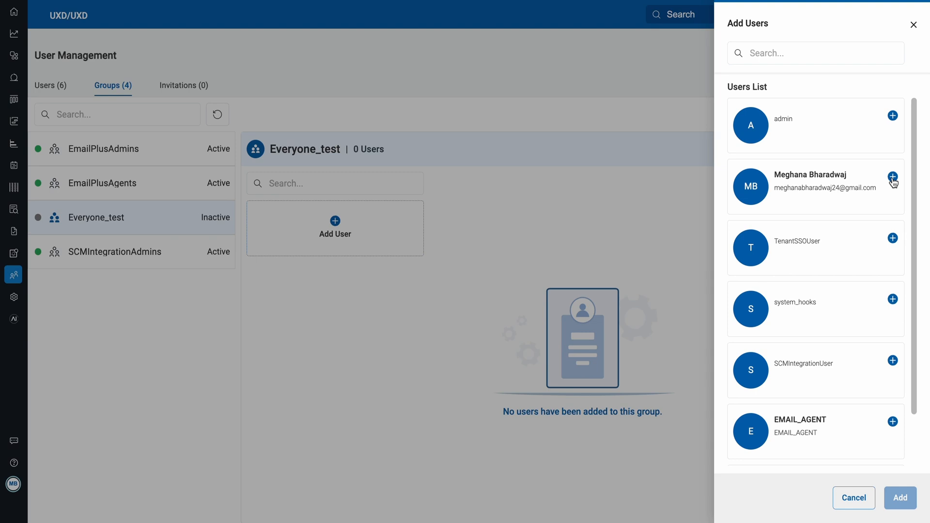
click(892, 177)
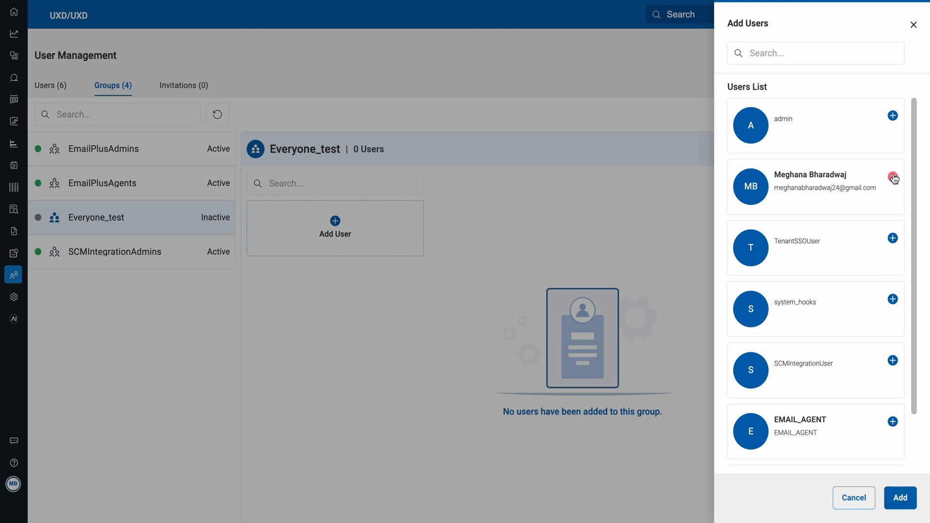
click(893, 116)
click(892, 238)
click(893, 299)
click(892, 360)
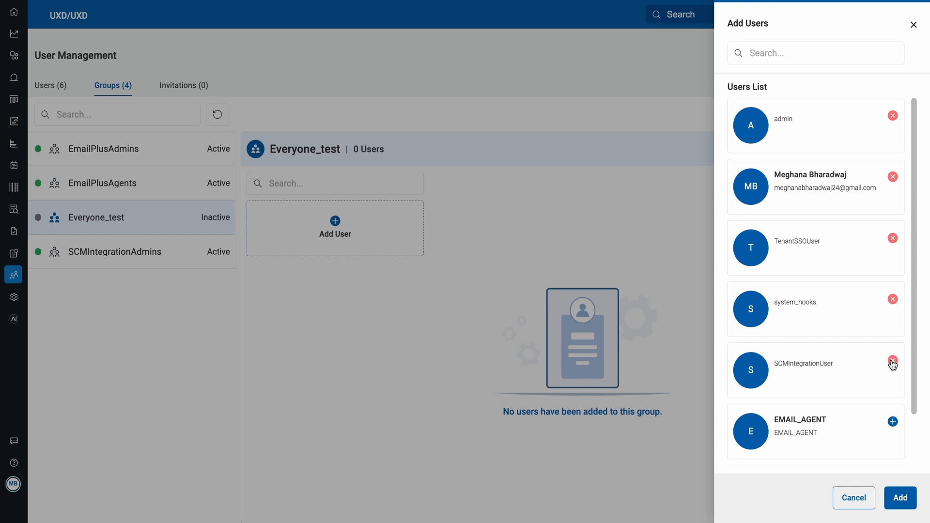
click(893, 300)
click(848, 58)
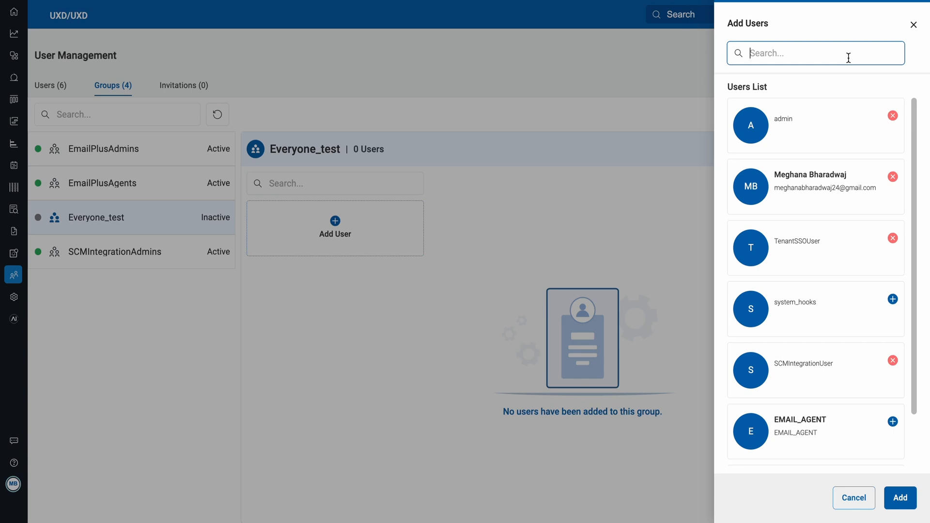
click(902, 499)
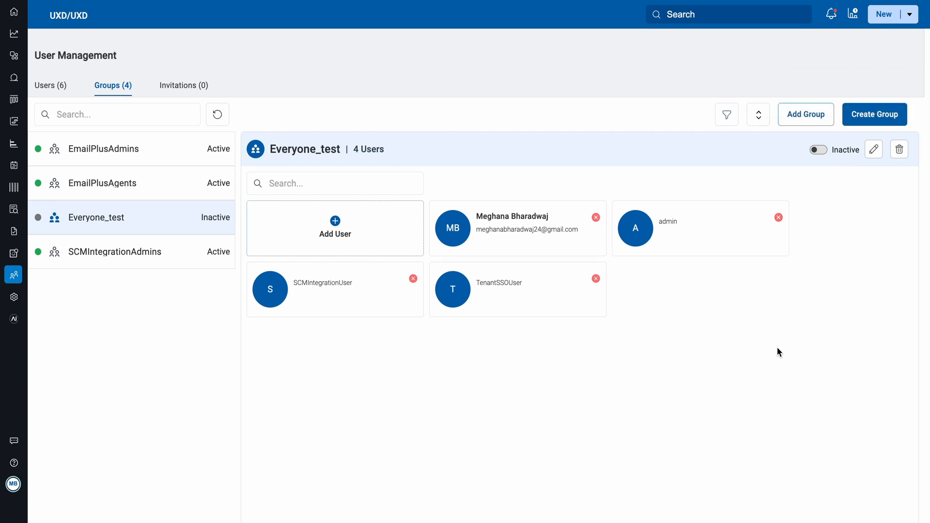
View the removal dialog for admin in the Everyone_test group without removing the user, and focus the group's user search.
click(778, 218)
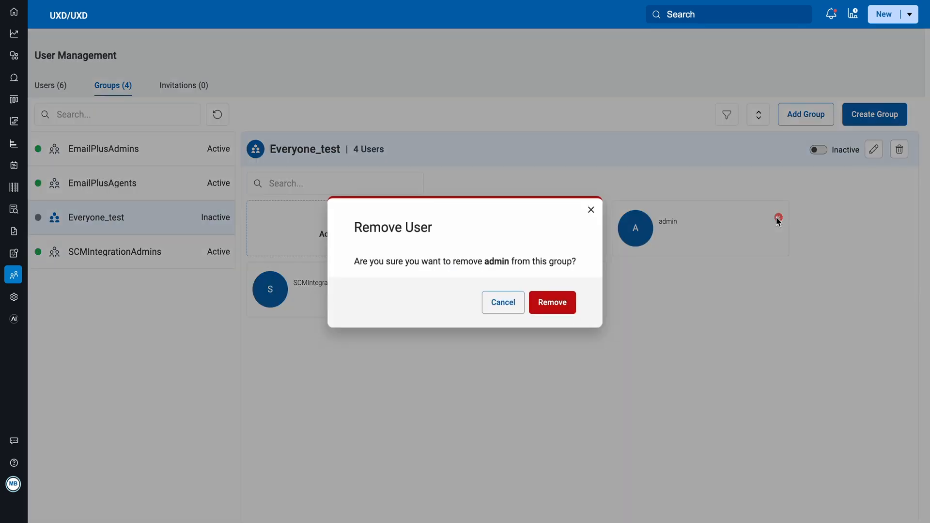
click(590, 213)
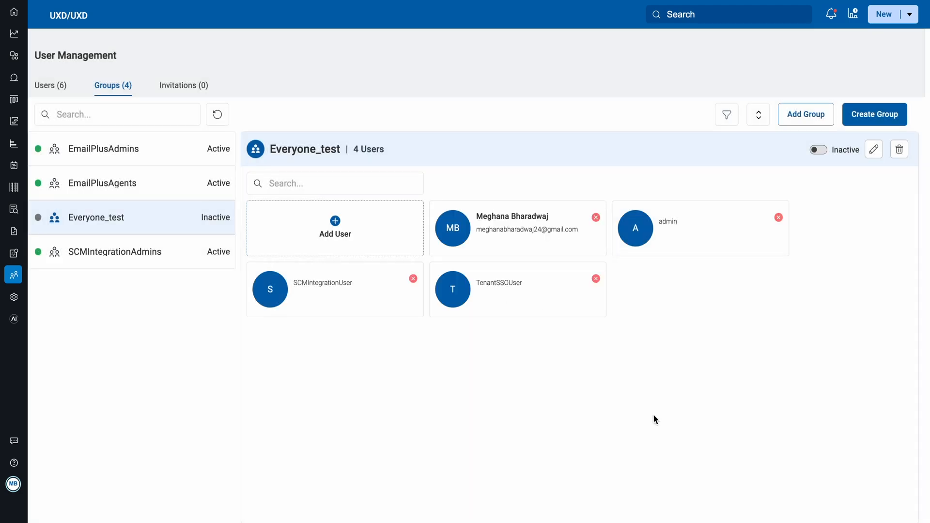
click(346, 185)
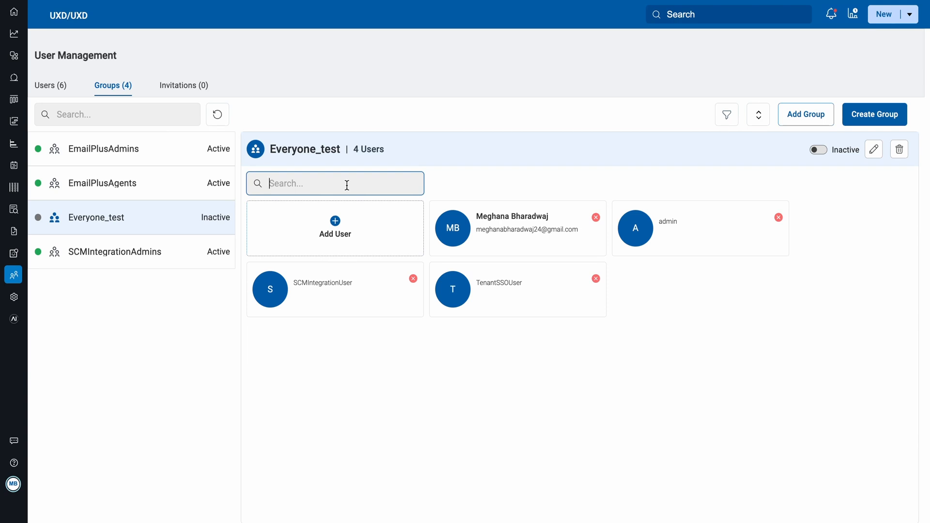
Create a new group named Test_group.
click(881, 121)
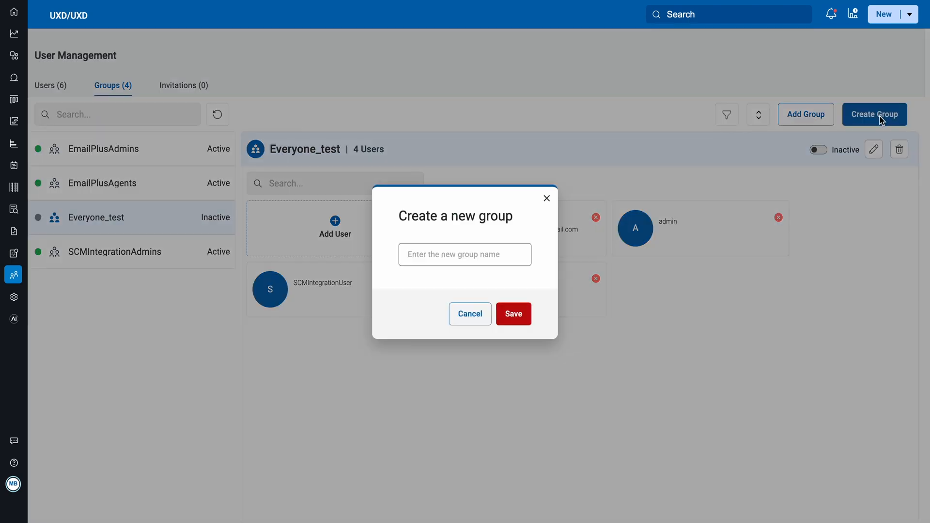
click(442, 257)
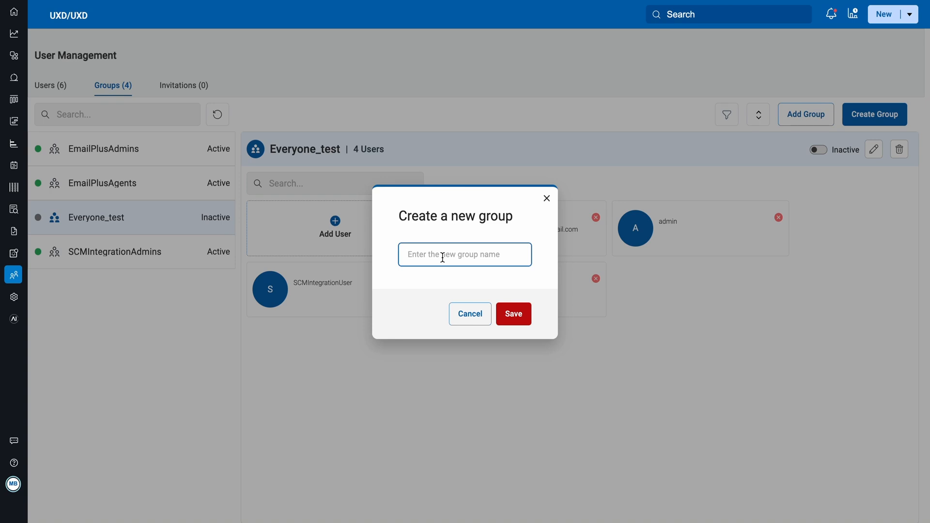
text(Test_group)
click(514, 314)
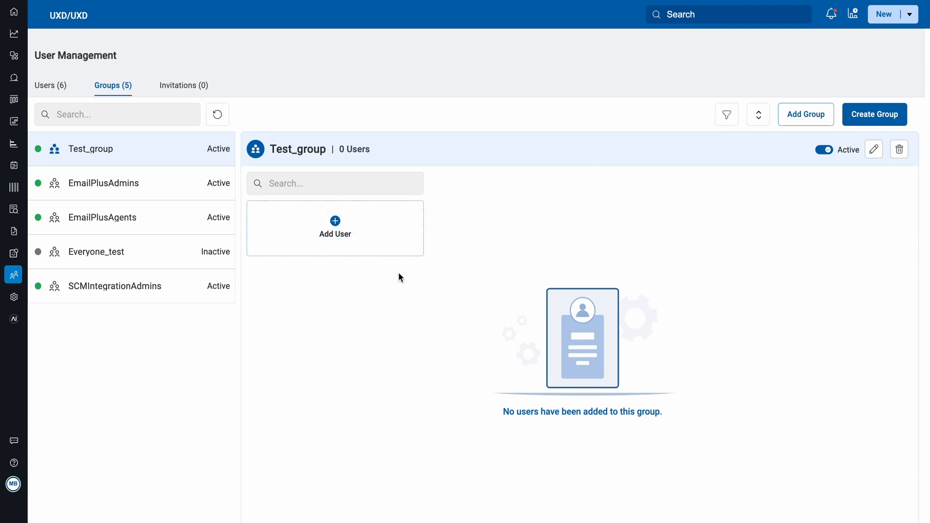
Add admin, the named user with an e-mail address and TenantSSOUser to Test_group.
click(338, 227)
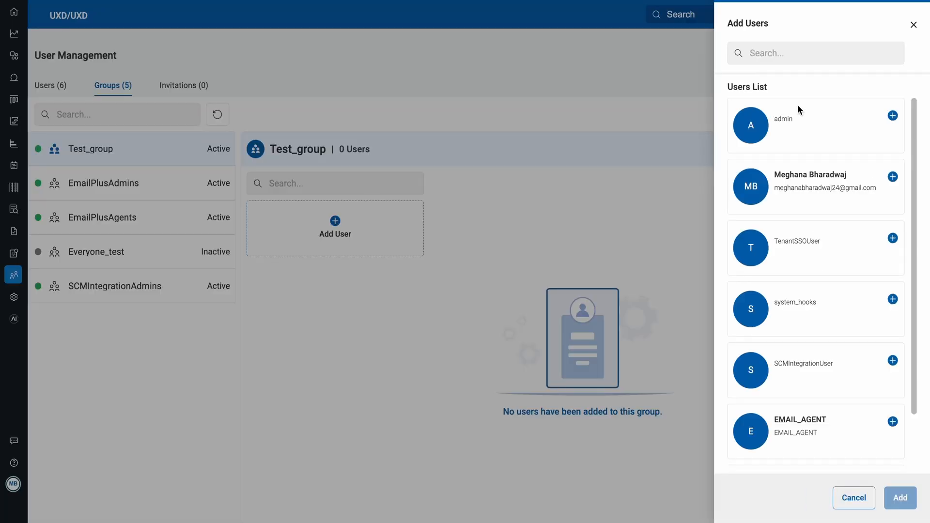
click(893, 115)
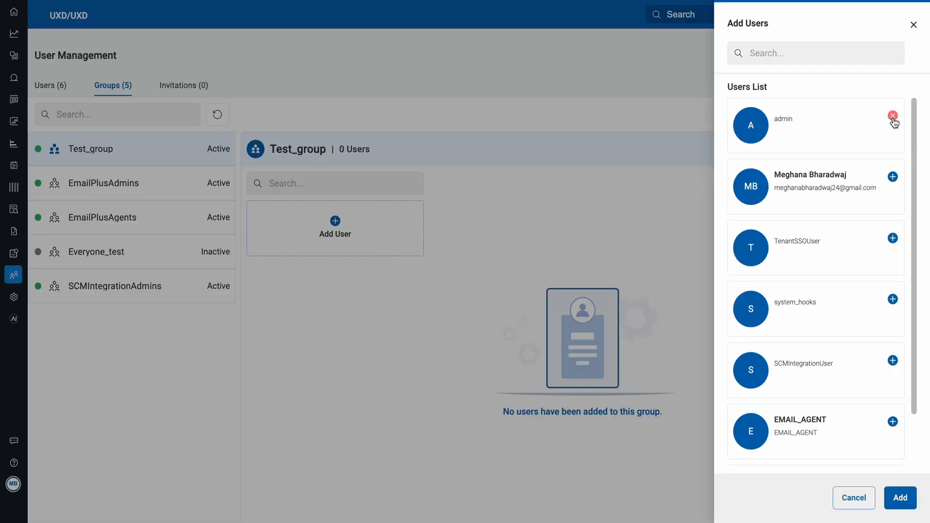
click(893, 176)
click(892, 238)
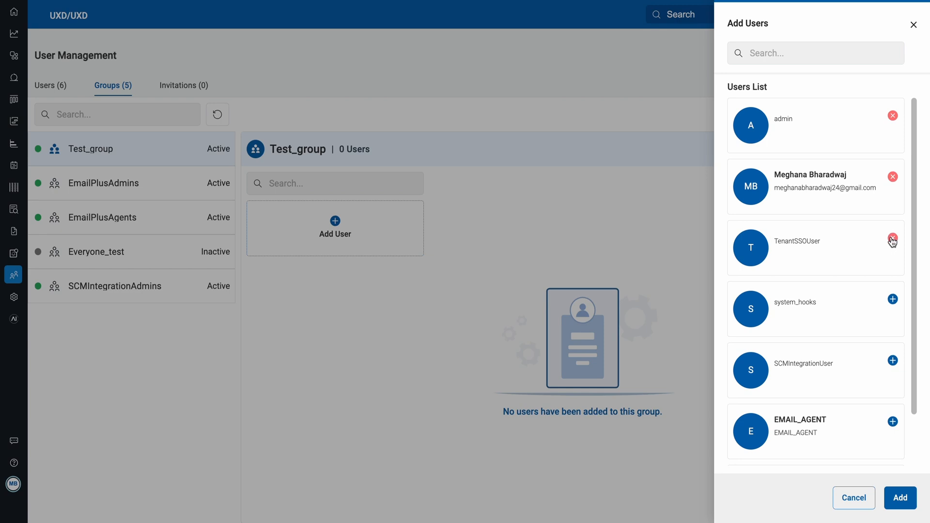
click(895, 501)
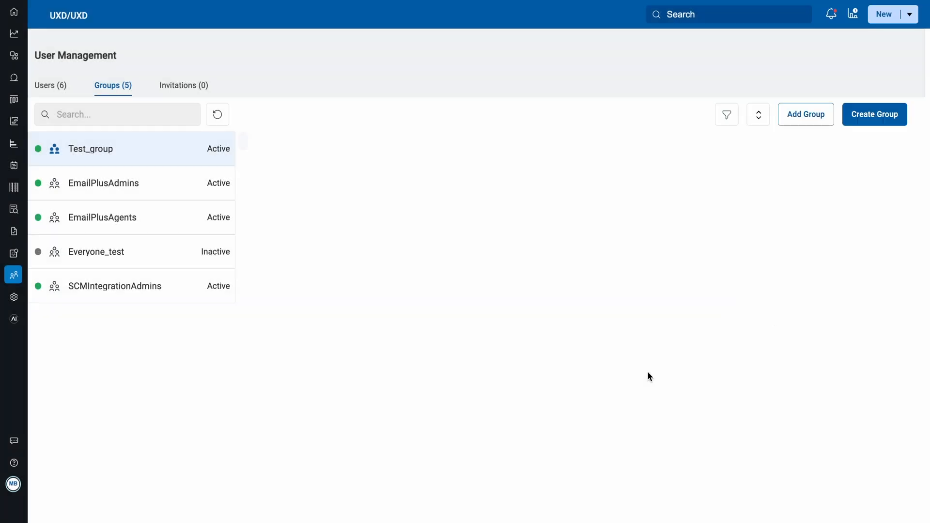